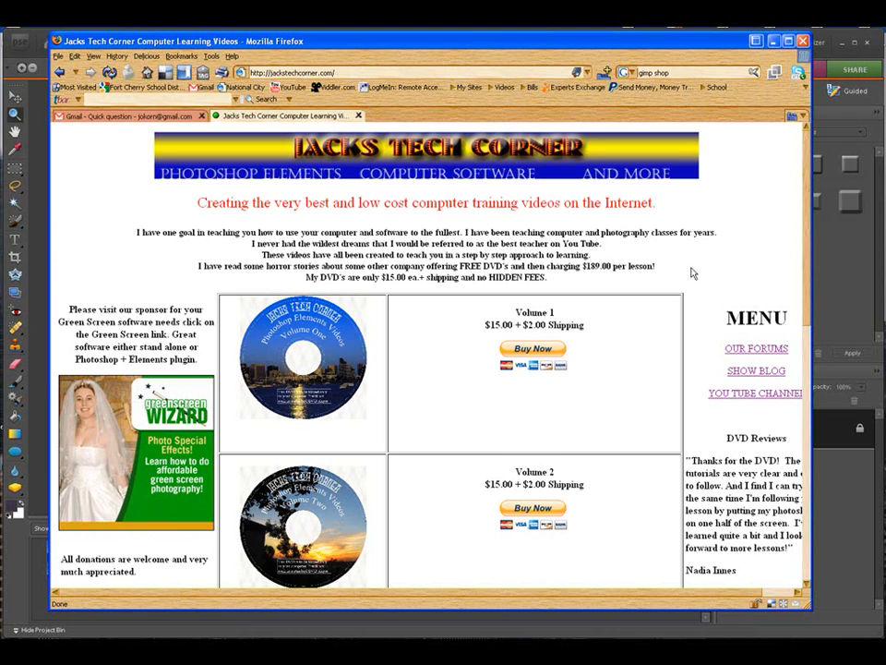
Step: Look through the DVD offers, prices and reviews on the Jacks Tech Corner page
scroll(692, 273, down, 5)
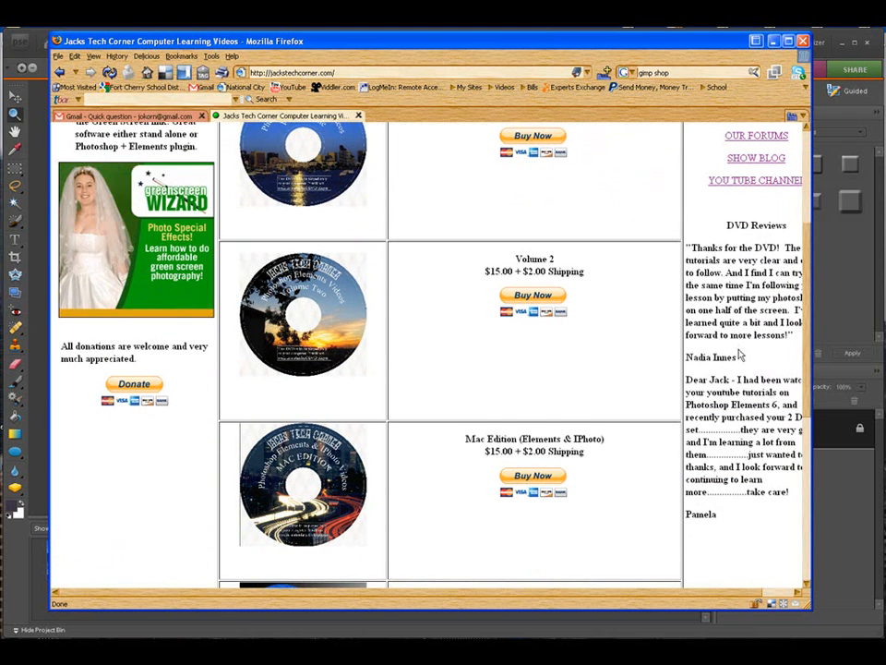
scroll(753, 277, down, 2)
scroll(738, 351, up, 2)
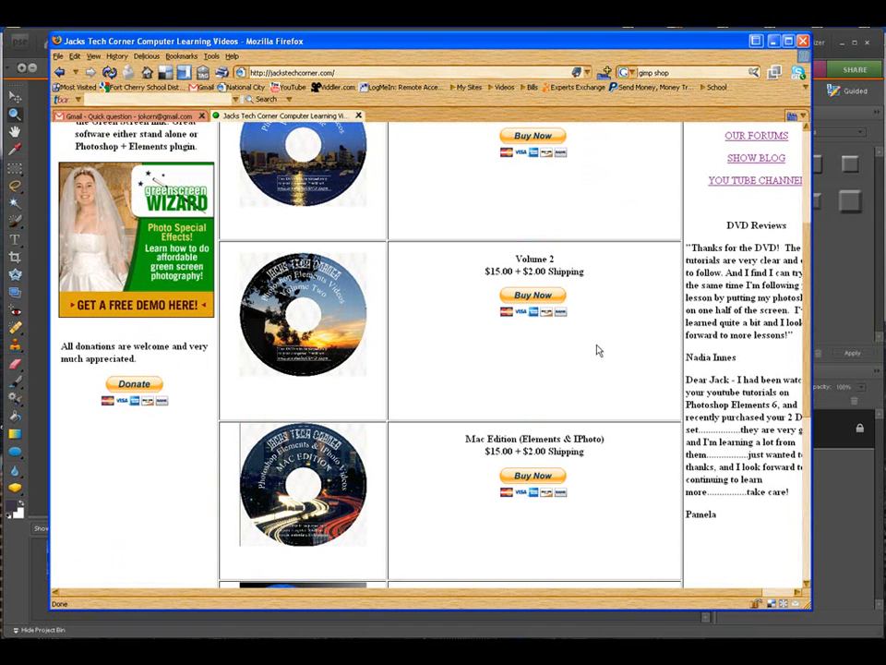
scroll(708, 362, down, 7)
scroll(708, 362, up, 9)
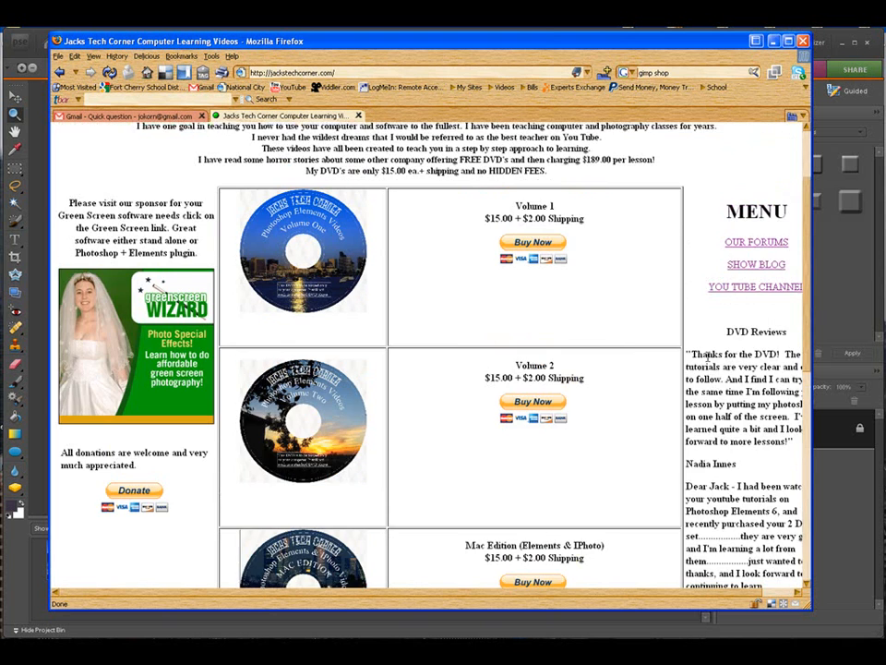
scroll(635, 356, up, 2)
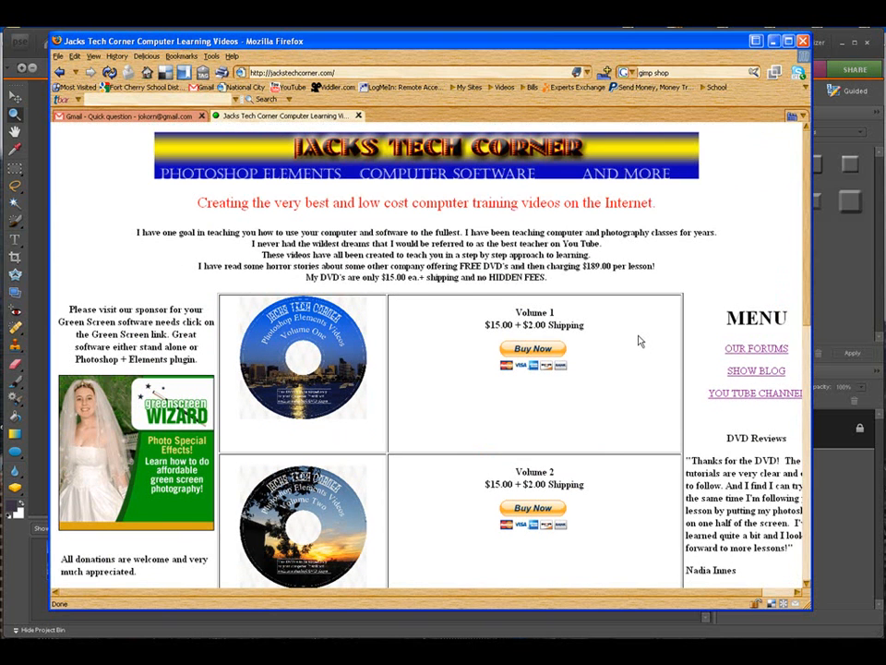
scroll(639, 341, down, 3)
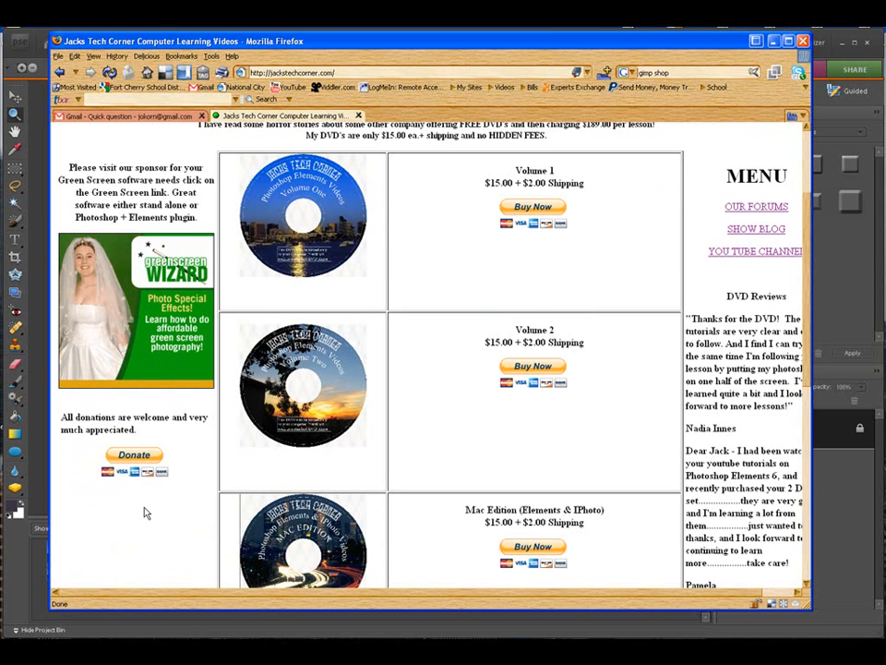
scroll(145, 513, up, 2)
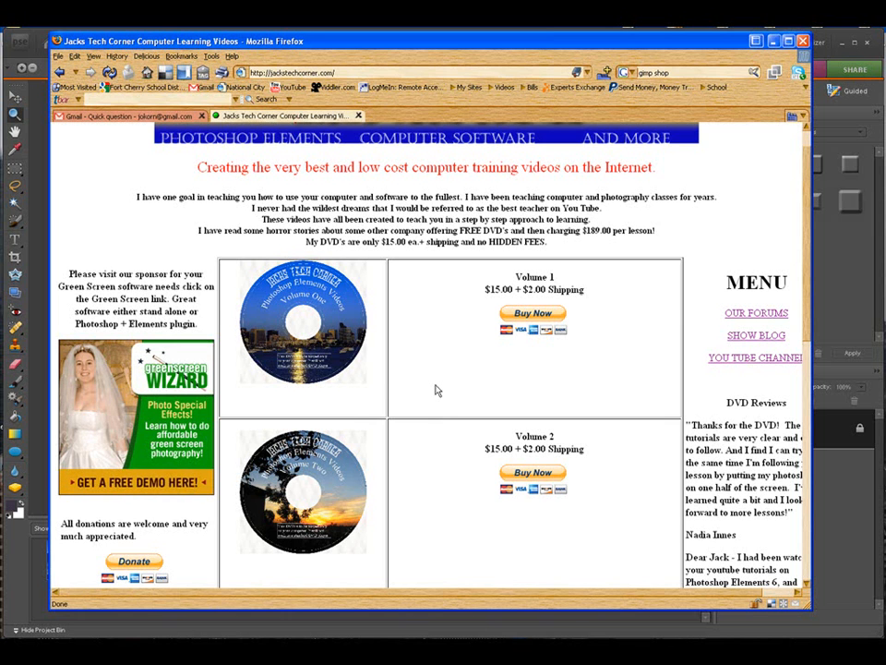
scroll(438, 391, down, 7)
scroll(437, 390, up, 1)
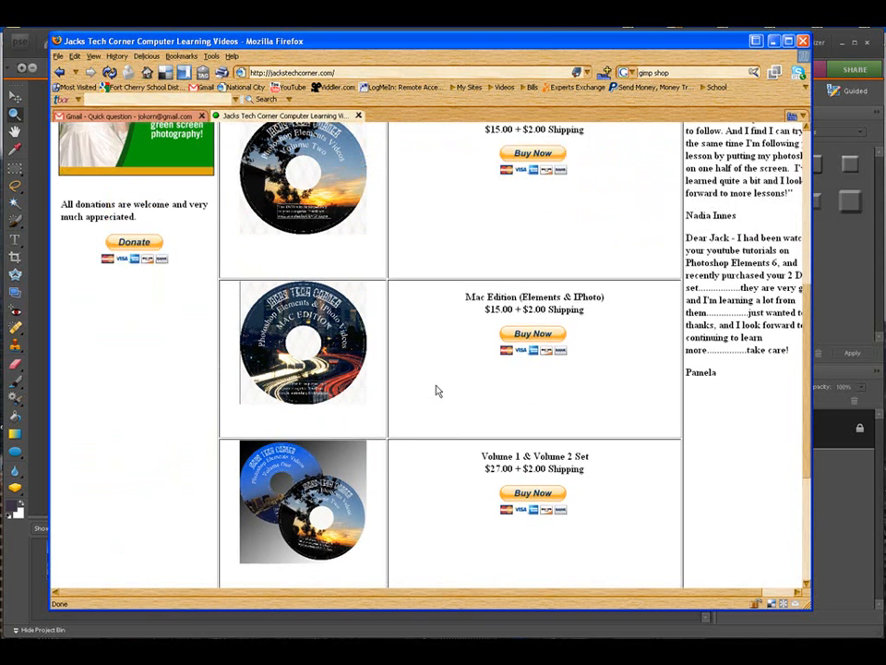
scroll(438, 390, up, 1)
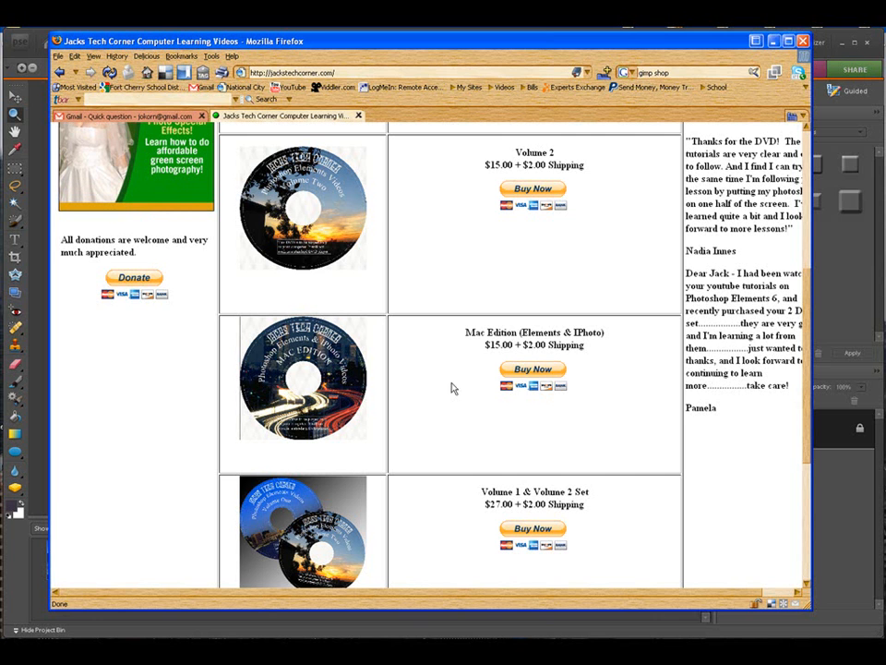
scroll(442, 393, down, 5)
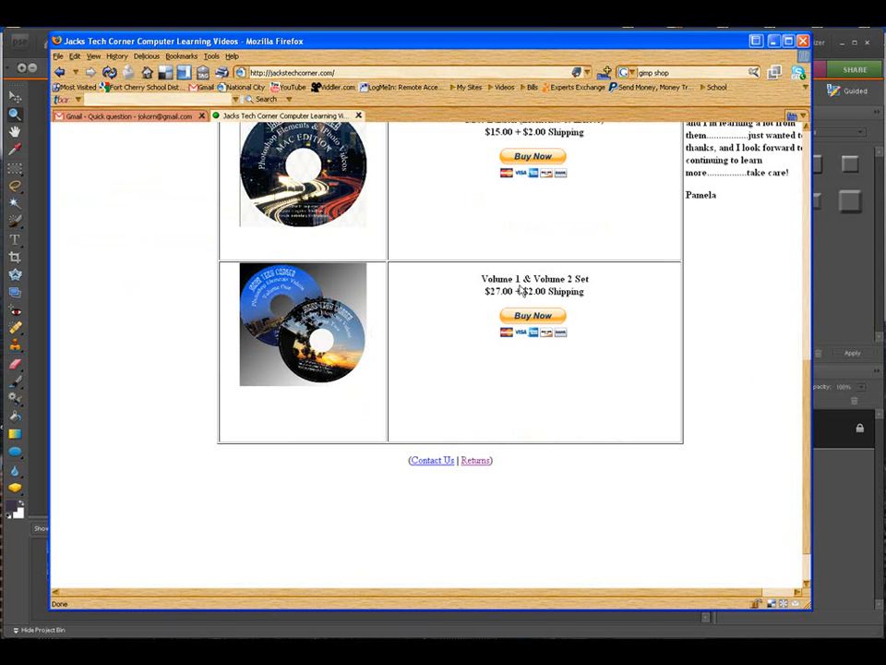
scroll(424, 379, up, 5)
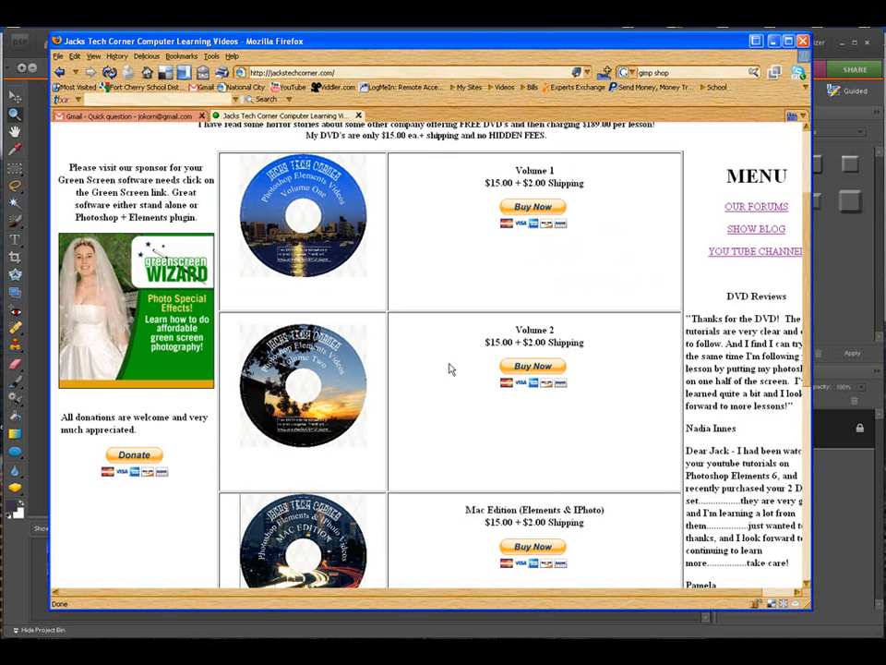
scroll(450, 369, up, 3)
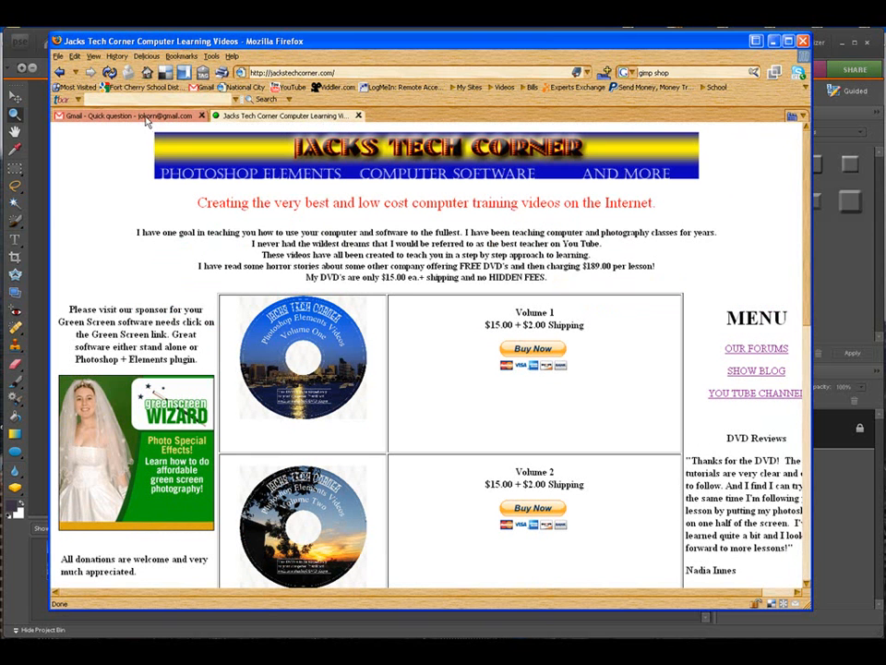
Step: Read the Gmail request about fixing the shadow in the attached photo, shorten the browser window, and switch to Photoshop Elements
click(140, 117)
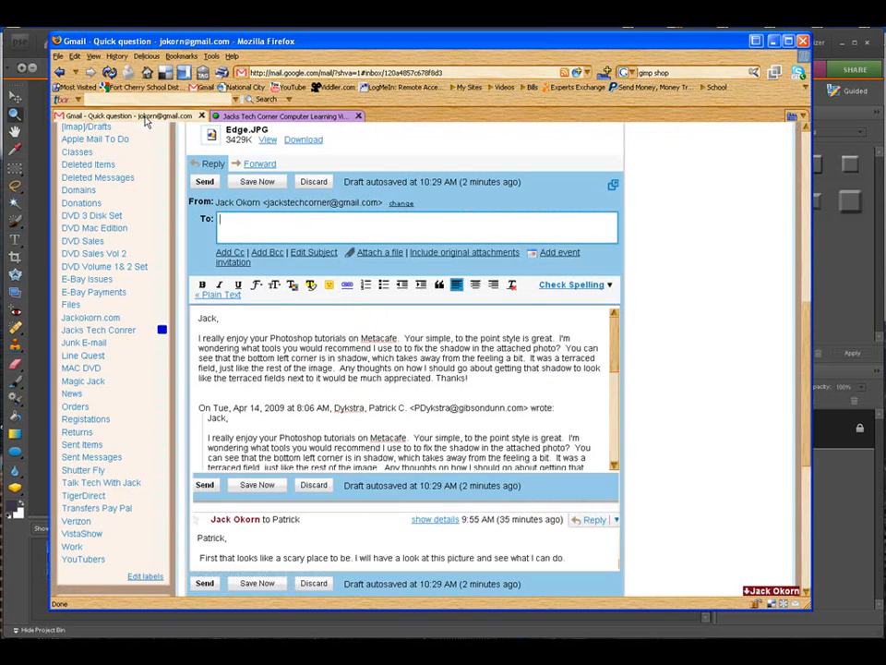
drag(334, 609, 349, 391)
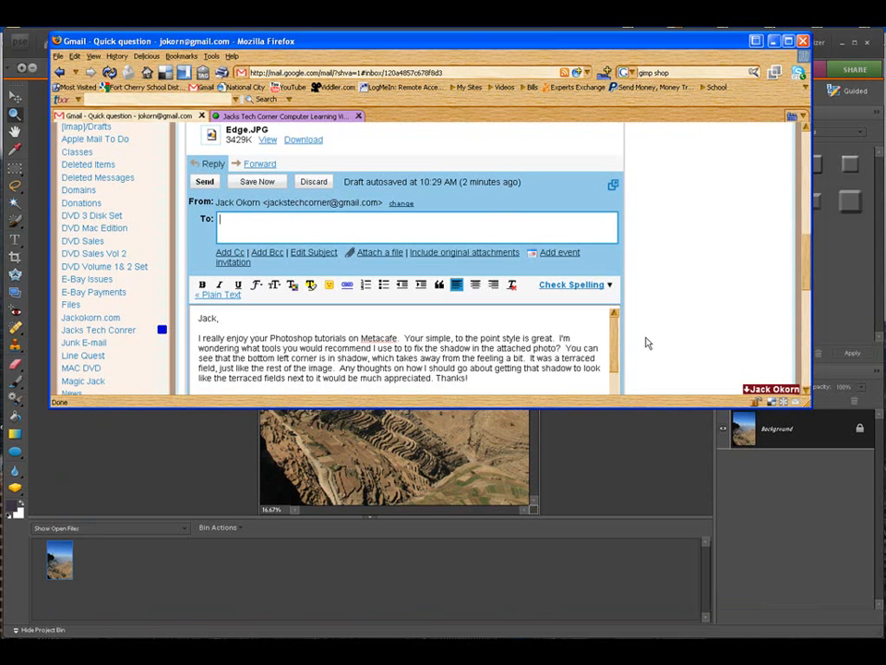
mouse_move(584, 407)
mouse_down()
mouse_move(587, 559)
mouse_move(580, 405)
mouse_up()
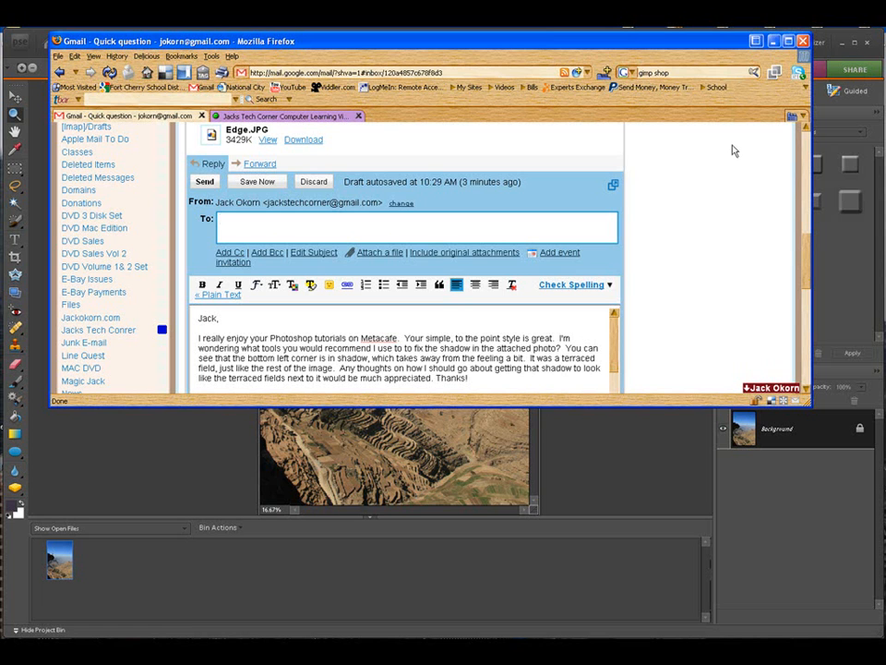
click(774, 43)
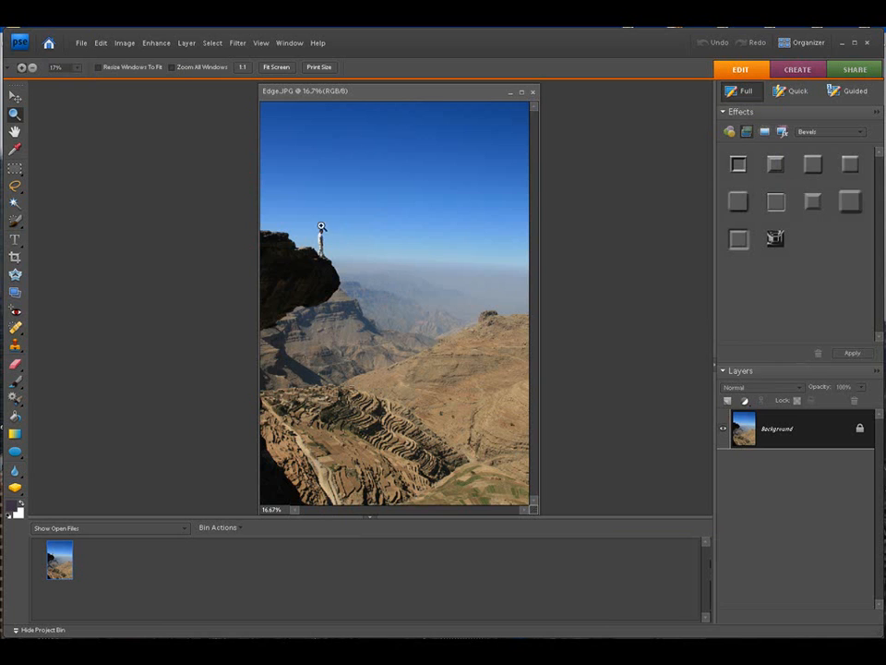
Step: Examine the man standing on the cliff edge up close and return to the whole photo
drag(301, 204, 360, 281)
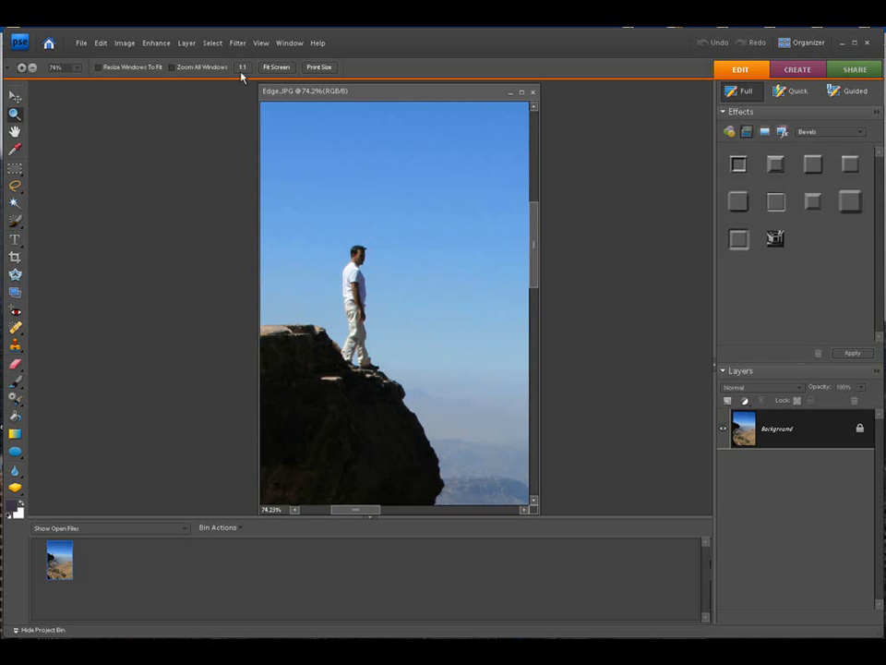
click(217, 48)
mouse_move(268, 46)
click(267, 88)
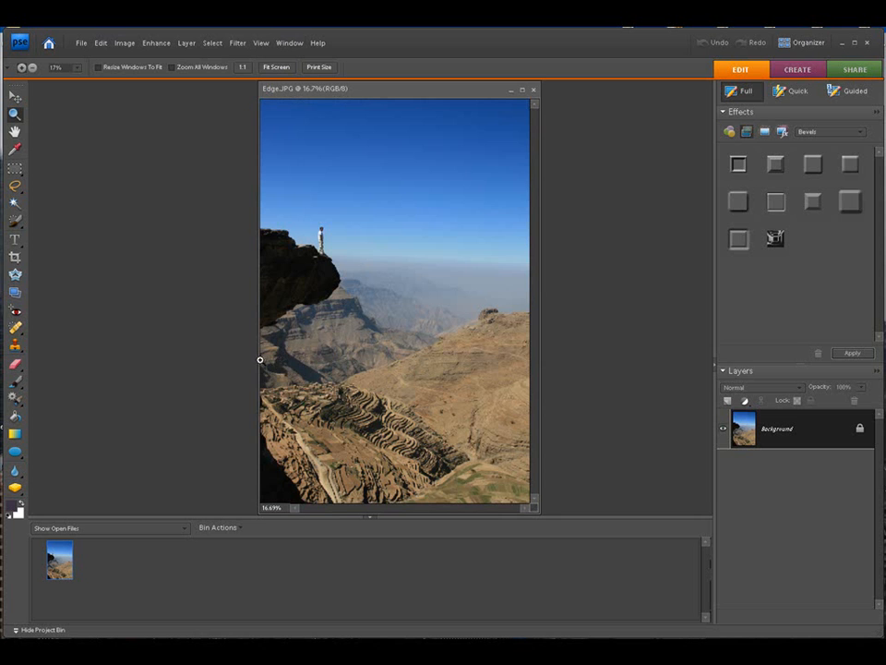
Step: Examine the shadowed hillside, village and terraced fields in the lower part of the photo, and return to the whole image
click(452, 457)
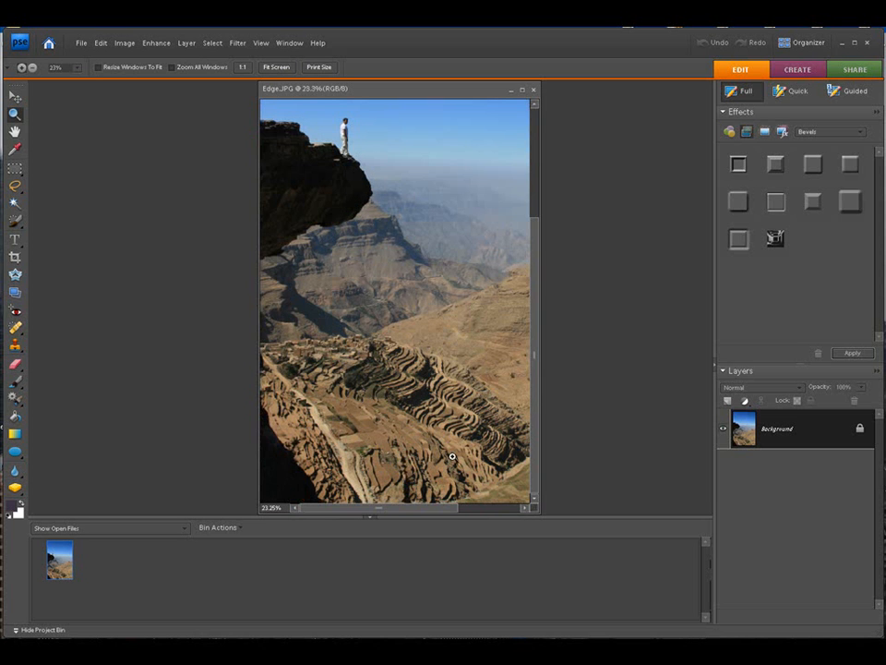
drag(264, 315, 512, 435)
drag(262, 298, 501, 392)
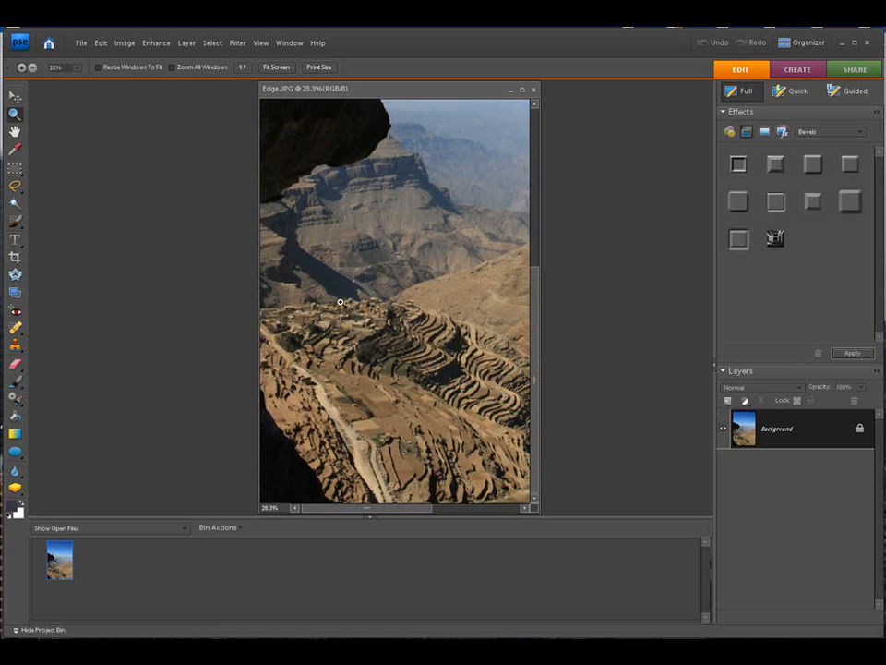
drag(287, 275, 481, 389)
drag(268, 224, 487, 415)
drag(278, 204, 507, 360)
drag(266, 207, 484, 402)
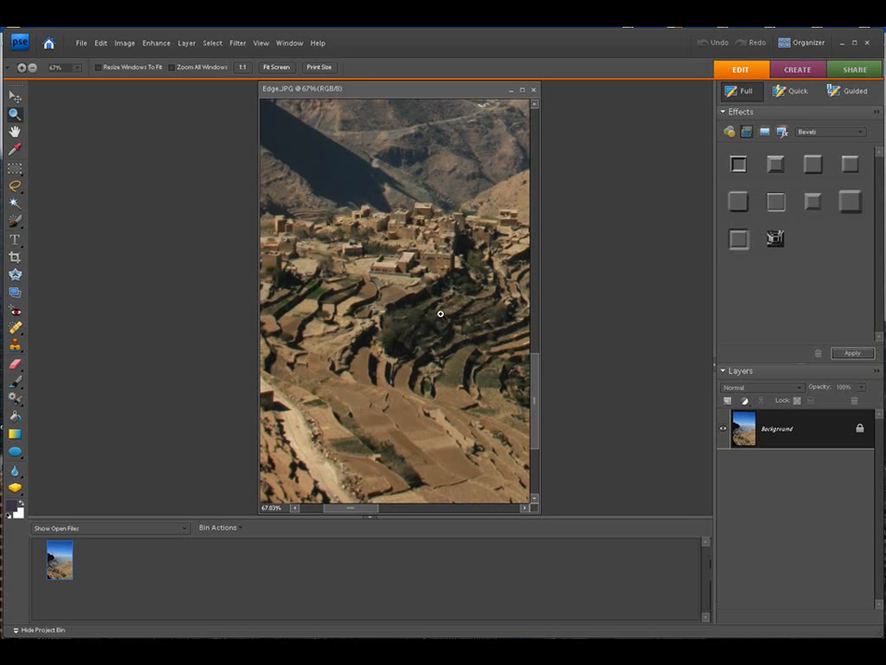
drag(268, 190, 530, 344)
drag(261, 216, 526, 388)
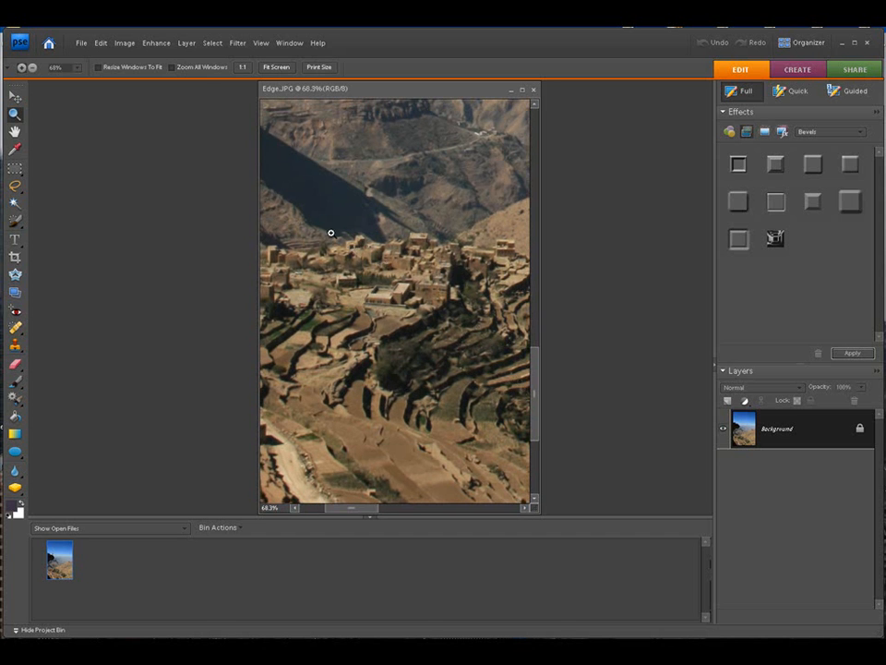
drag(267, 200, 512, 416)
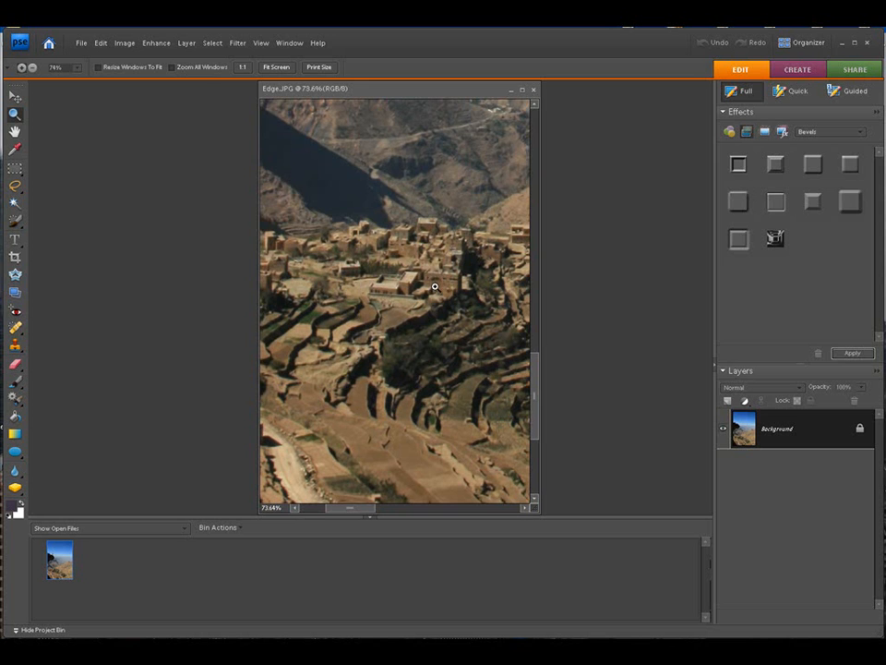
drag(270, 177, 512, 388)
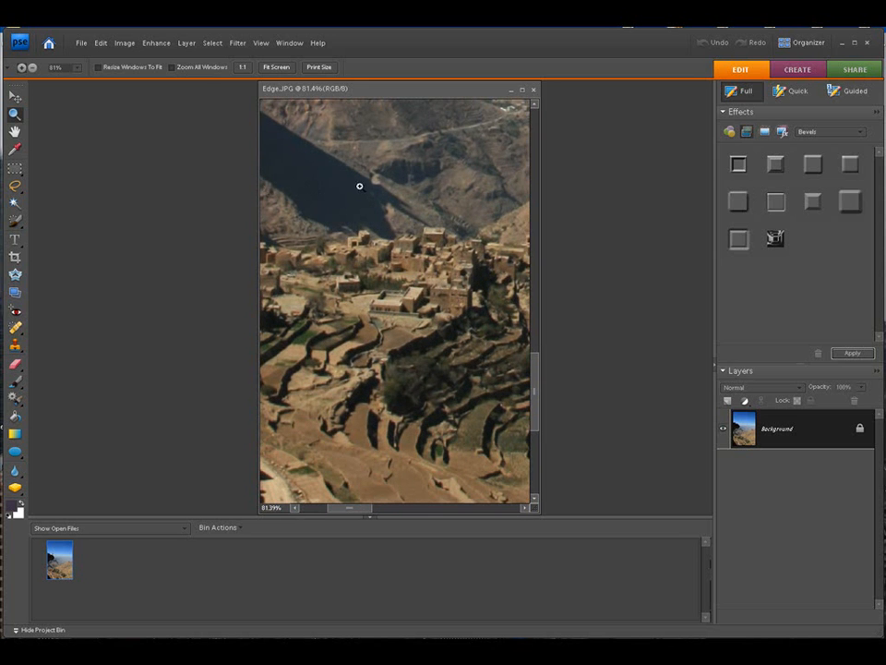
drag(263, 175, 508, 445)
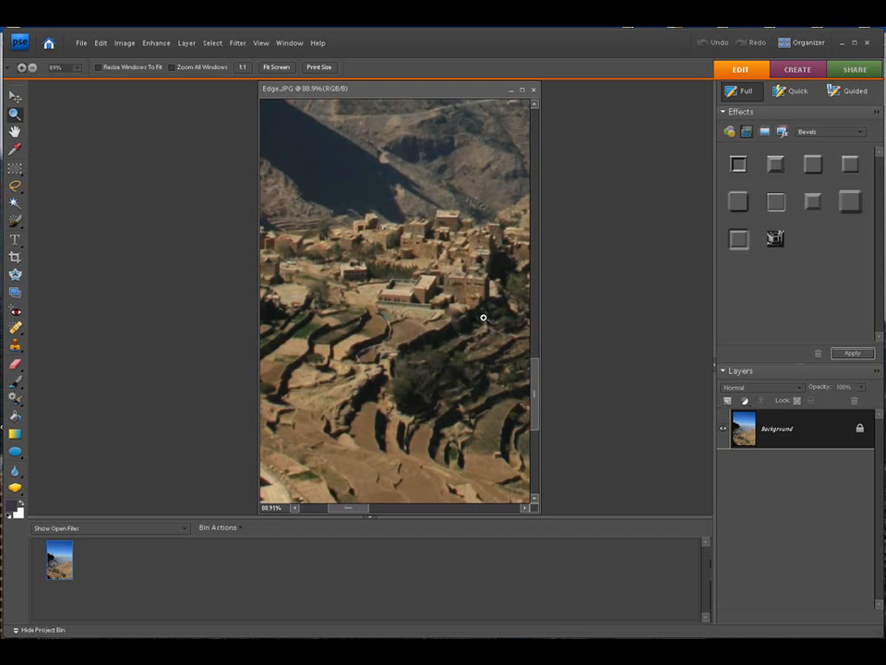
drag(275, 240, 355, 345)
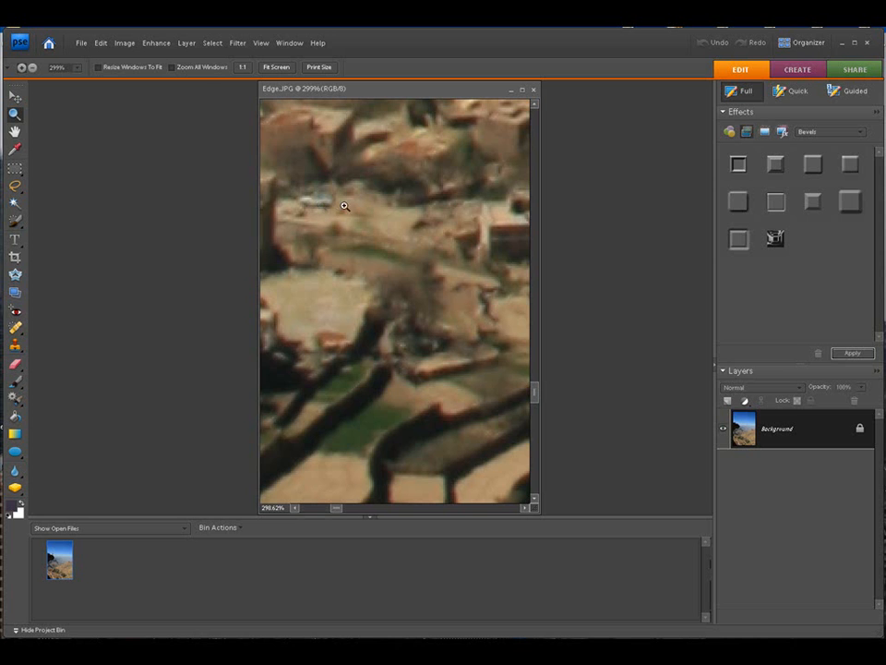
click(211, 43)
mouse_move(188, 42)
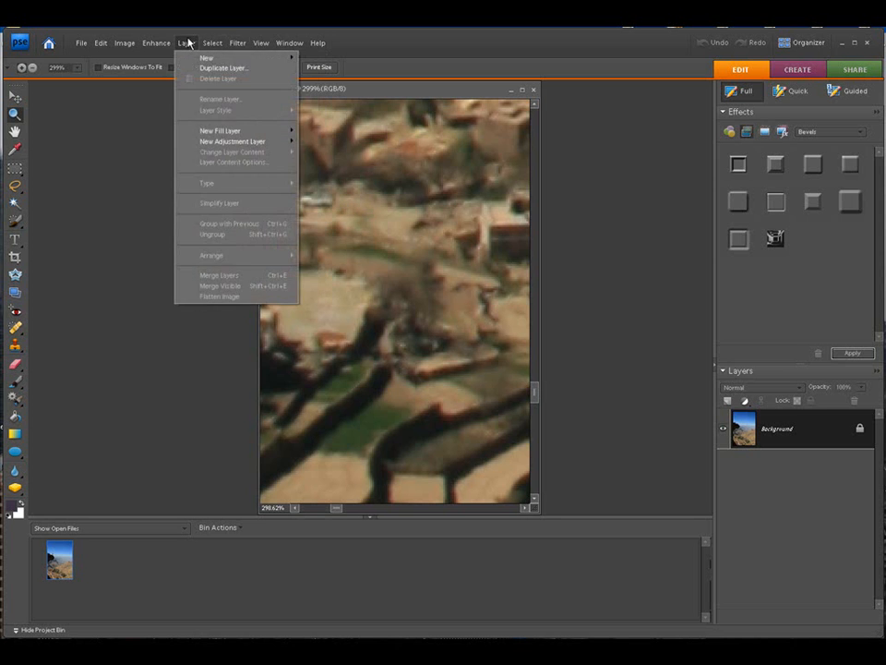
mouse_move(261, 43)
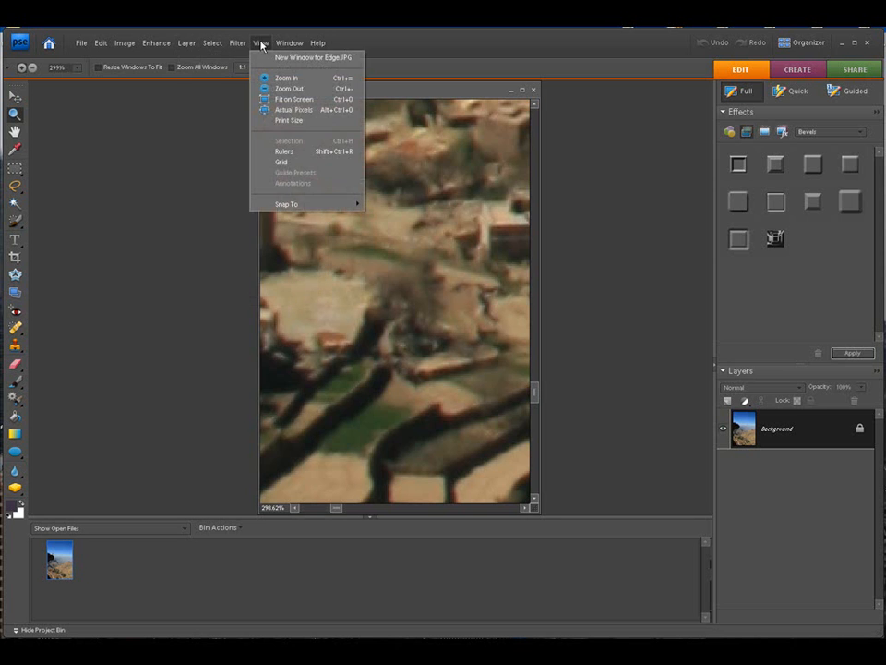
click(274, 99)
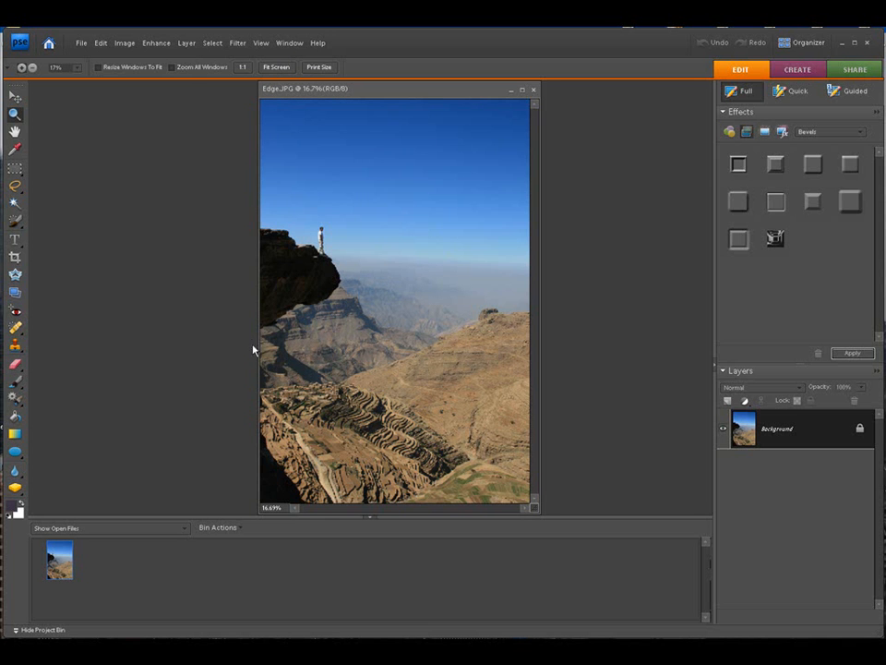
Step: Duplicate the Background layer and hide the original so that only the copy is displayed
drag(259, 306, 379, 444)
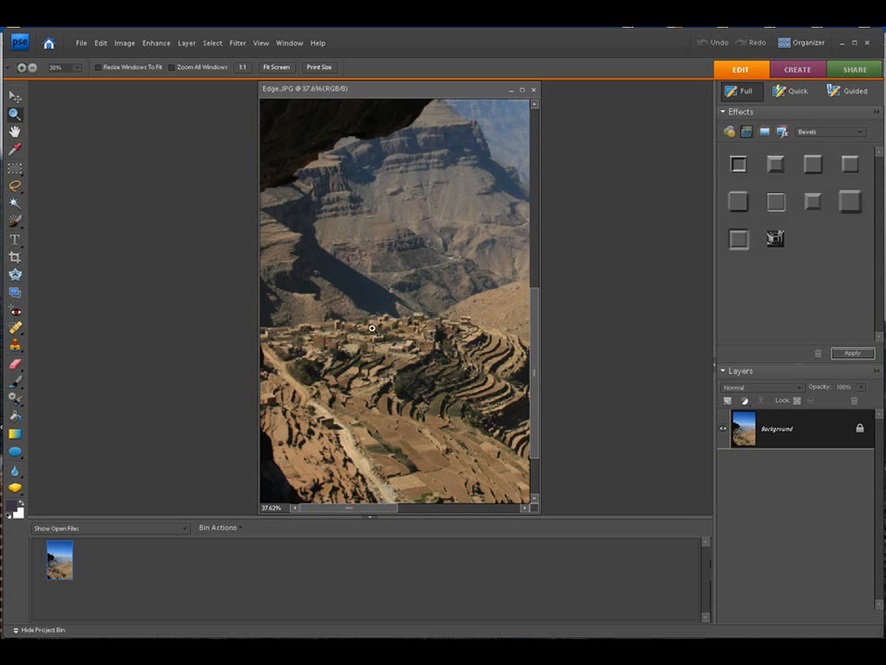
drag(262, 160, 451, 390)
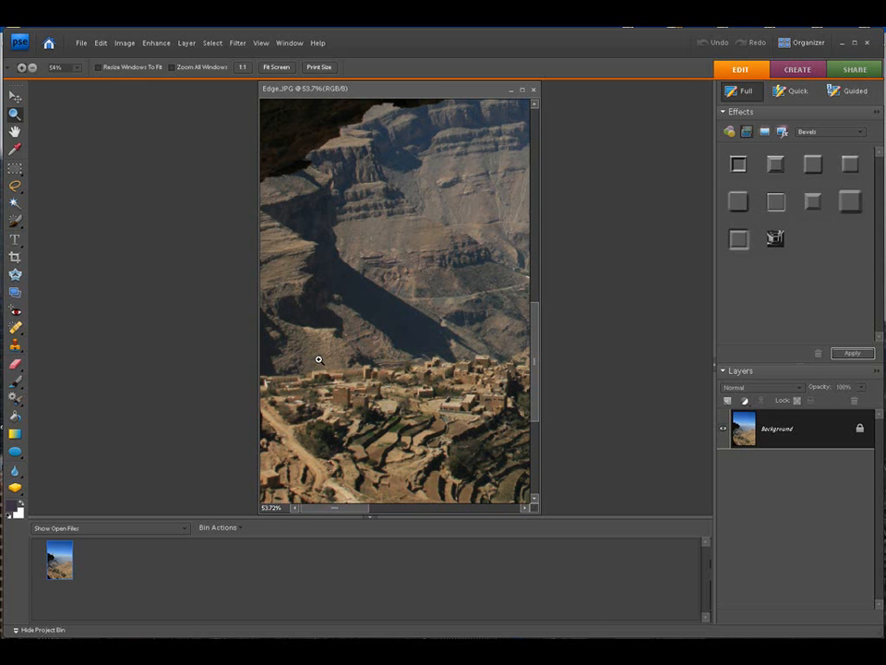
key(ctrl+j)
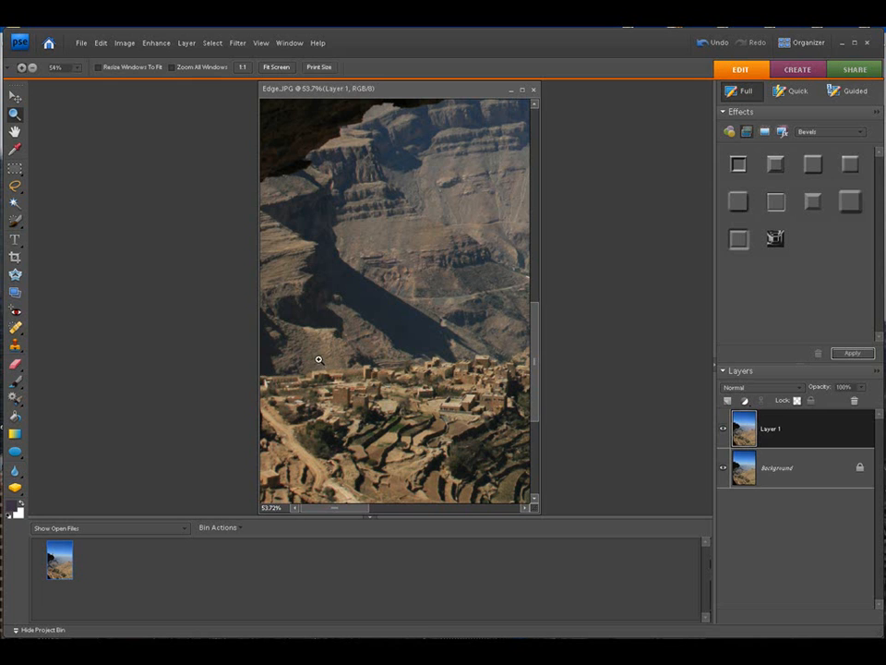
alt+click(724, 429)
Step: Clone lit rock over the upper part of the hillside shadow using the Clone Stamp with a 90 px soft brush
click(13, 345)
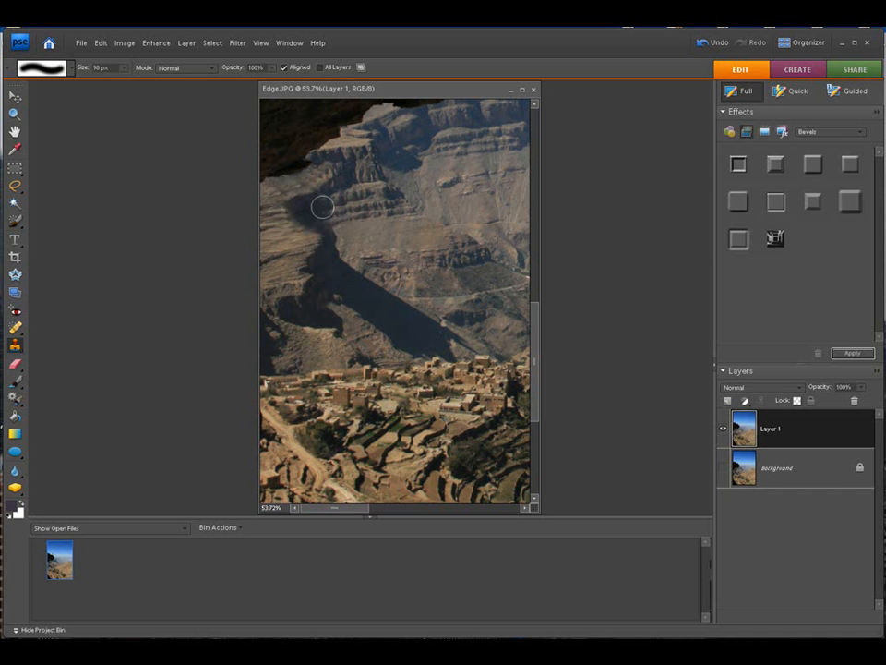
mouse_move(321, 207)
mouse_down()
mouse_move(312, 200)
mouse_move(351, 229)
mouse_move(344, 211)
mouse_move(293, 206)
mouse_move(314, 218)
mouse_up()
alt+click(349, 216)
click(322, 224)
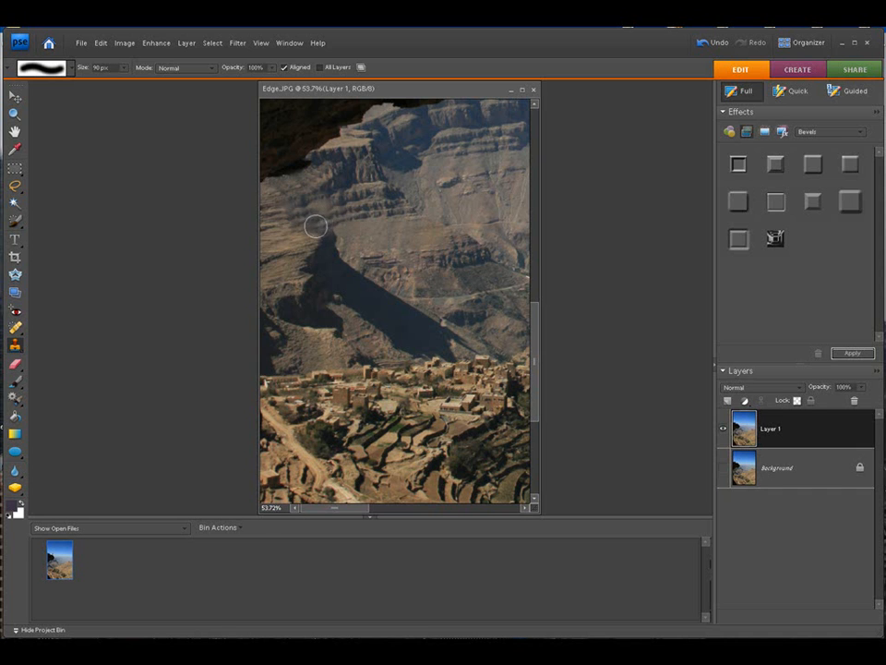
alt+click(352, 233)
click(333, 235)
alt+click(356, 237)
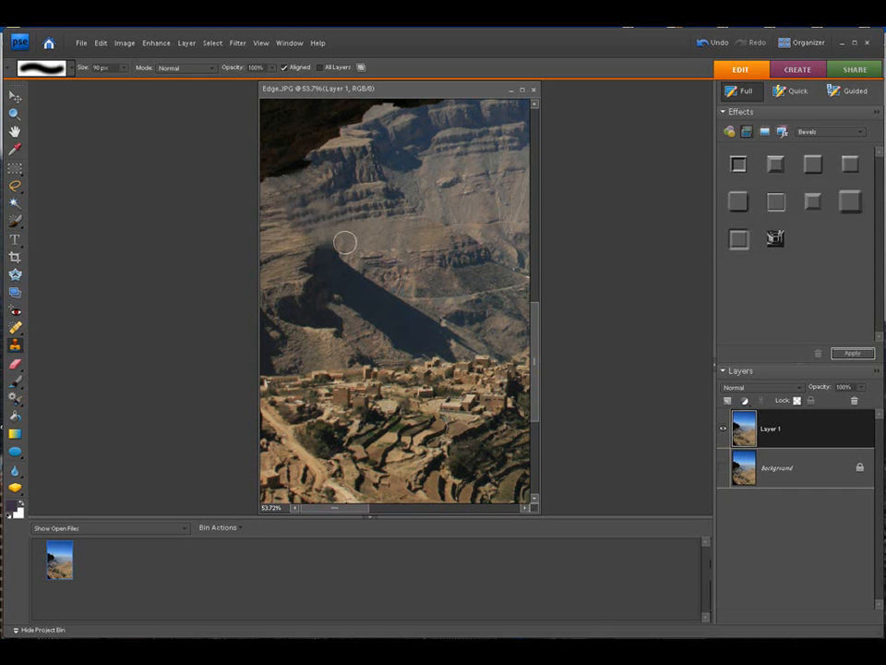
click(335, 248)
Step: Reduce the Clone Stamp brush to 40 px and clone rock texture over the remaining dark edge atop the shadow
key(bracketleft)
key(bracketleft)
key(bracketleft)
key(bracketleft)
key(bracketleft)
key(bracketleft)
key(bracketright)
key(bracketright)
key(bracketright)
click(328, 210)
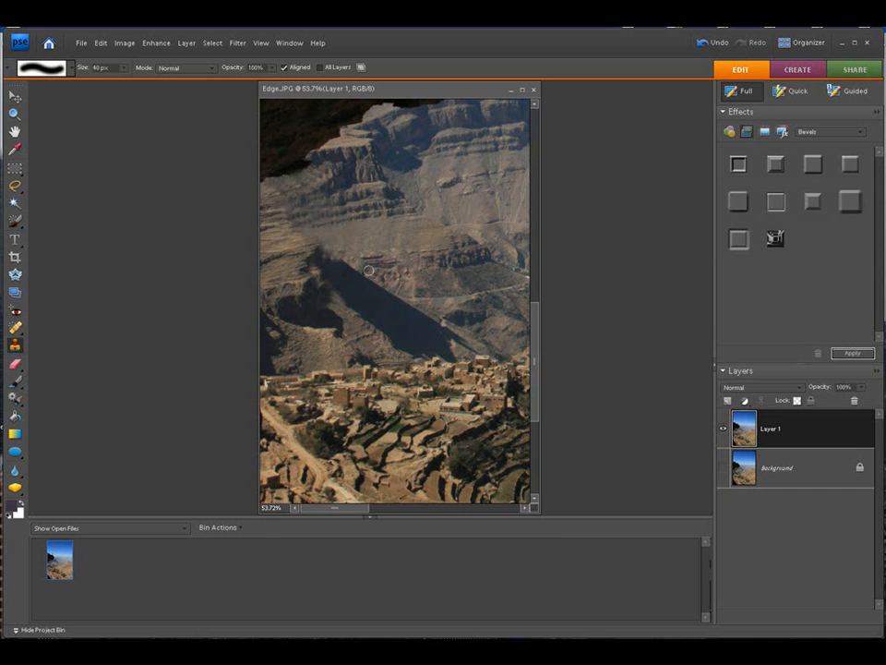
Step: Enlarge the Clone Stamp brush to 60 px and clone lit rock over the upper end of the diagonal shadow
key(bracketright)
key(bracketright)
alt+click(360, 264)
click(324, 265)
alt+click(372, 273)
click(360, 272)
click(345, 273)
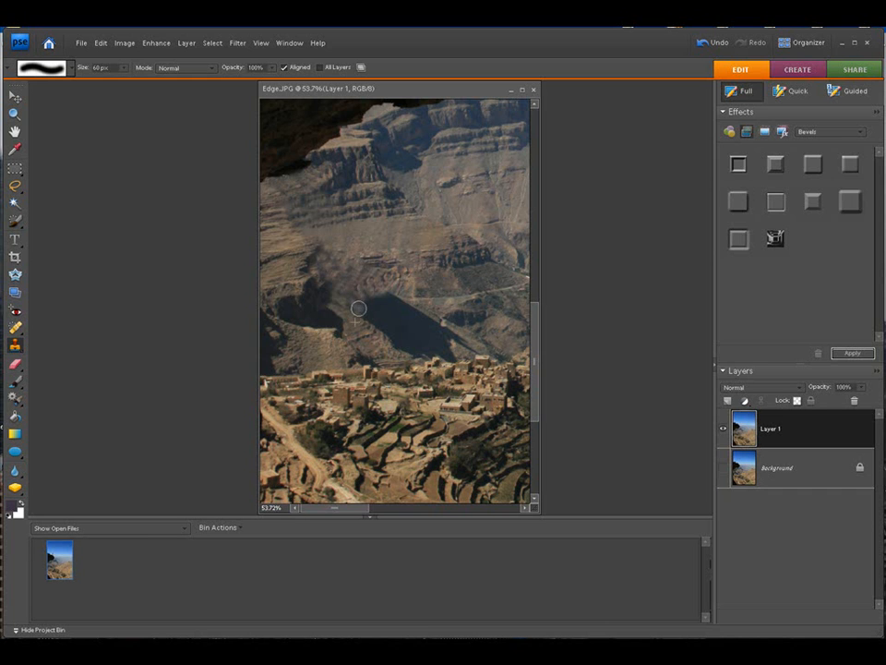
Step: Clone neighbouring lit slope over the middle of the diagonal shadow, working down towards the village
mouse_move(374, 298)
mouse_down()
mouse_move(359, 312)
mouse_move(372, 313)
mouse_up()
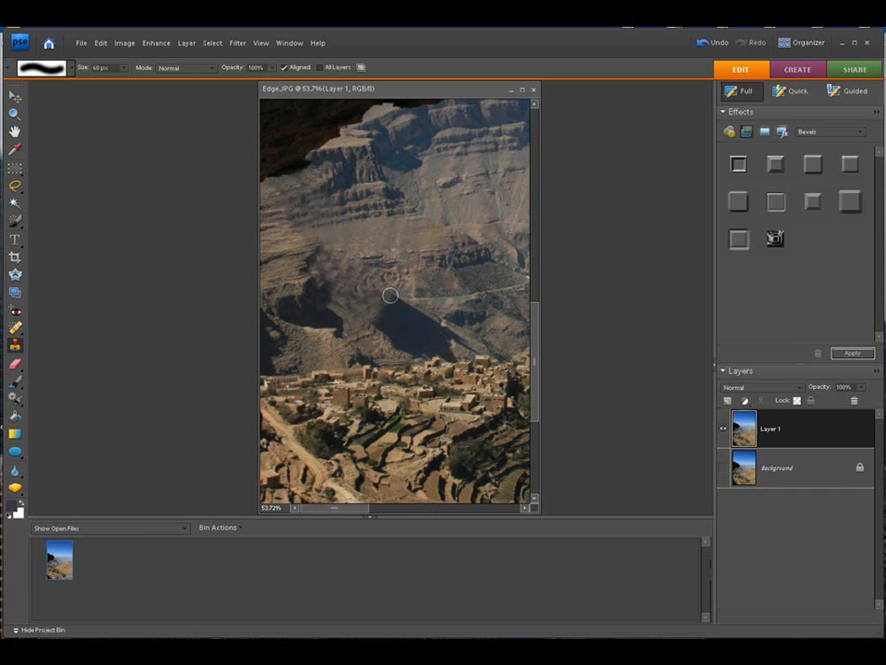
alt+click(413, 293)
drag(397, 303, 380, 325)
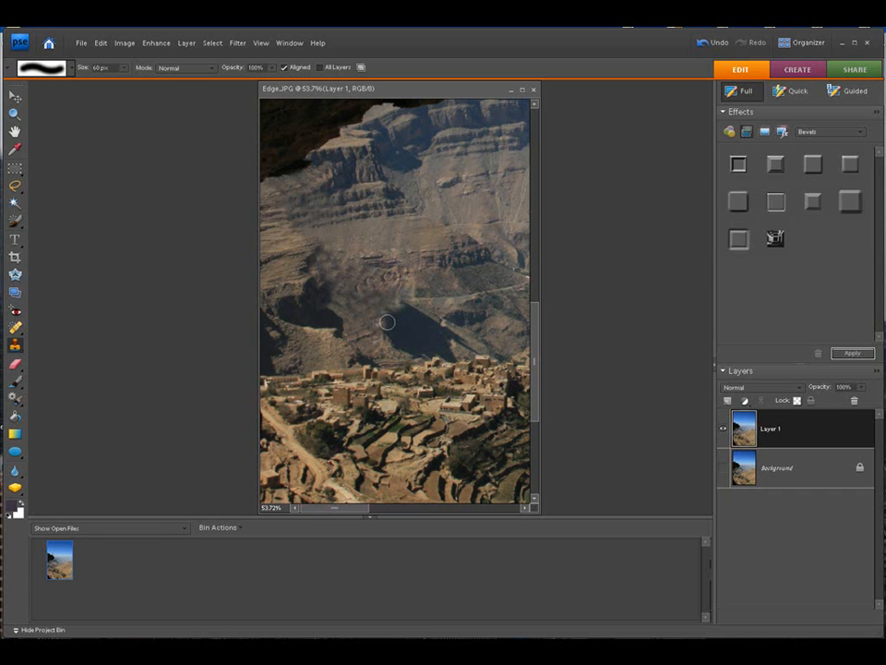
alt+click(383, 340)
click(392, 313)
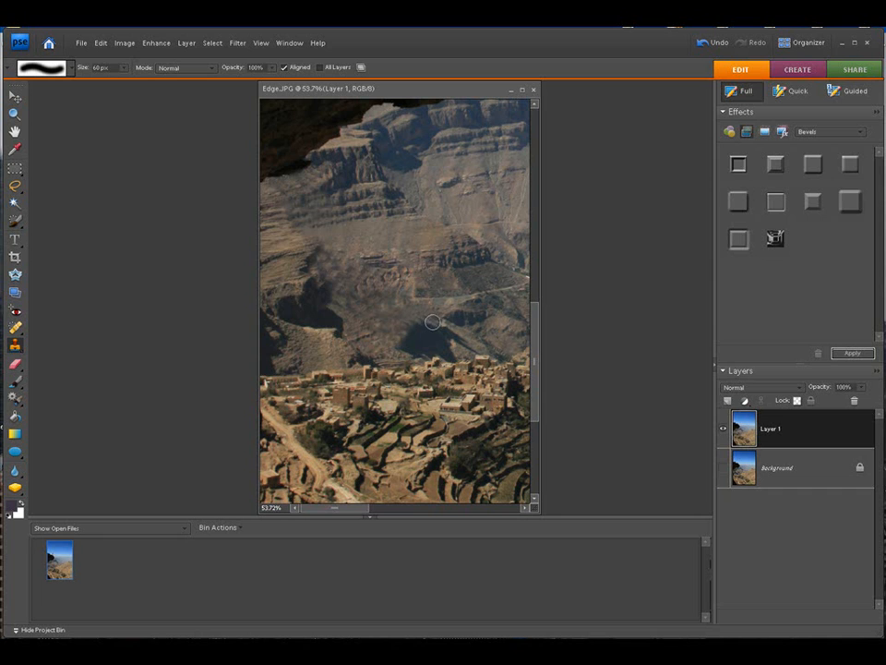
alt+click(395, 355)
drag(400, 352, 421, 330)
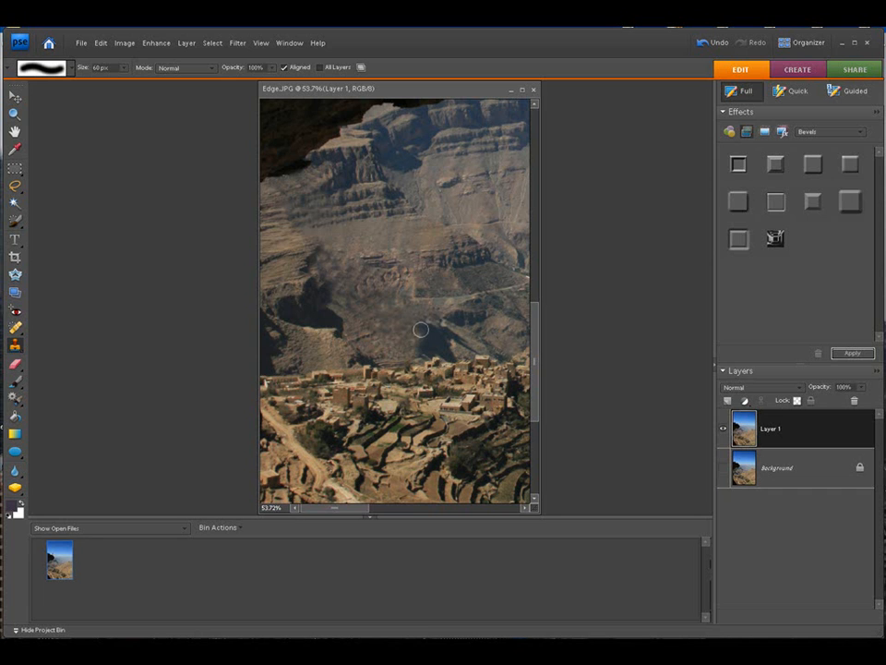
Step: Clone lit hillside over the last large patch of the diagonal shadow just above the village
alt+click(448, 334)
alt+click(463, 326)
alt+click(434, 321)
click(429, 329)
alt+click(448, 334)
drag(431, 337, 421, 350)
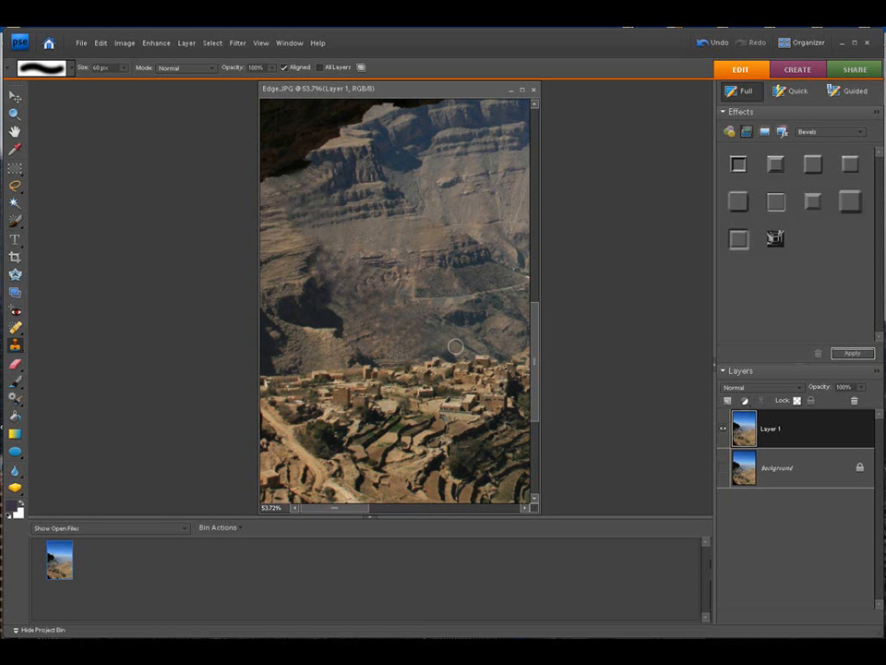
Step: Reduce the brush to 25 px, clone away the dark remnants along the village rooftops, and return to the whole photo
key(bracketleft)
key(bracketleft)
key(bracketleft)
key(bracketleft)
key(bracketleft)
click(456, 358)
click(448, 354)
click(261, 43)
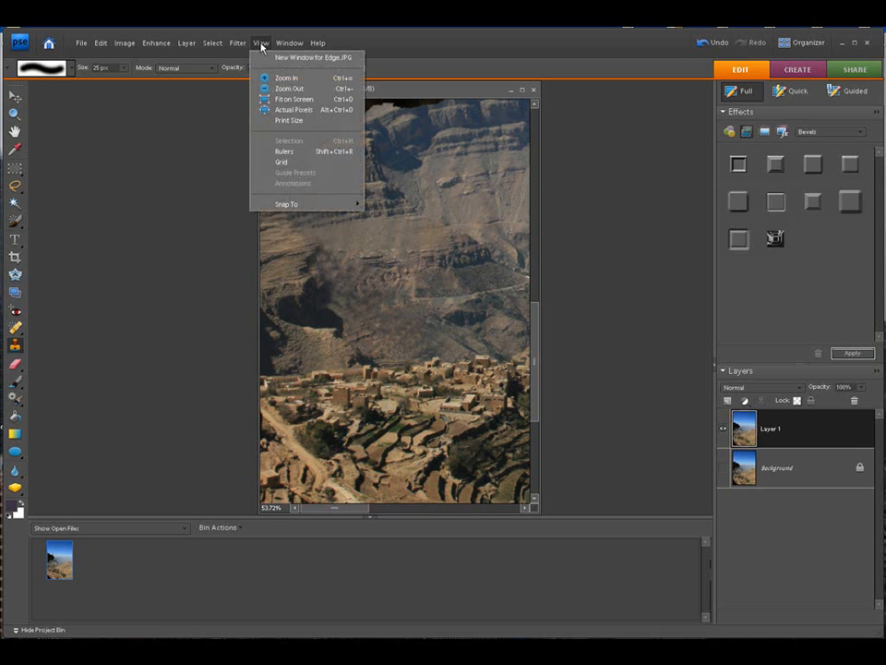
click(277, 99)
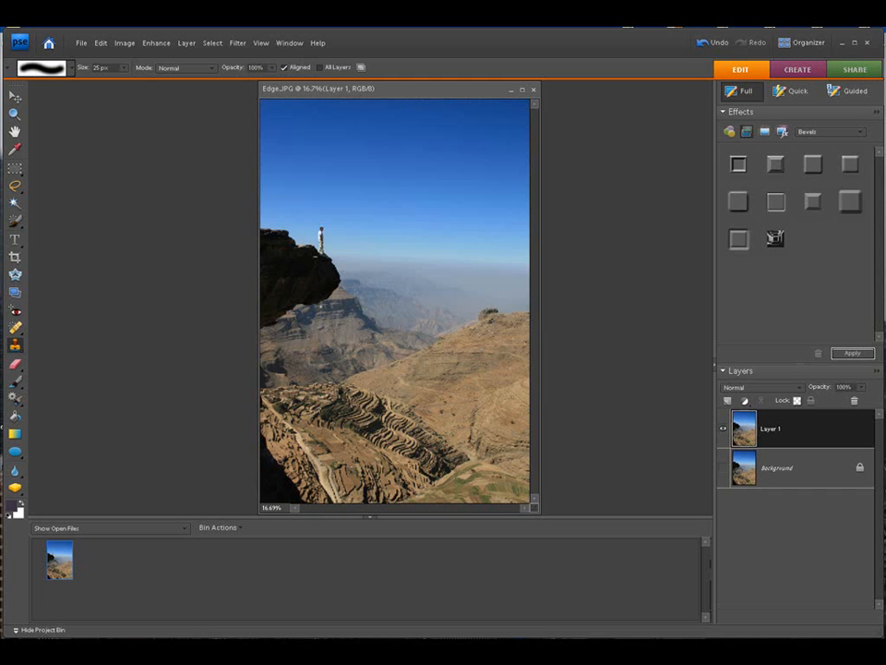